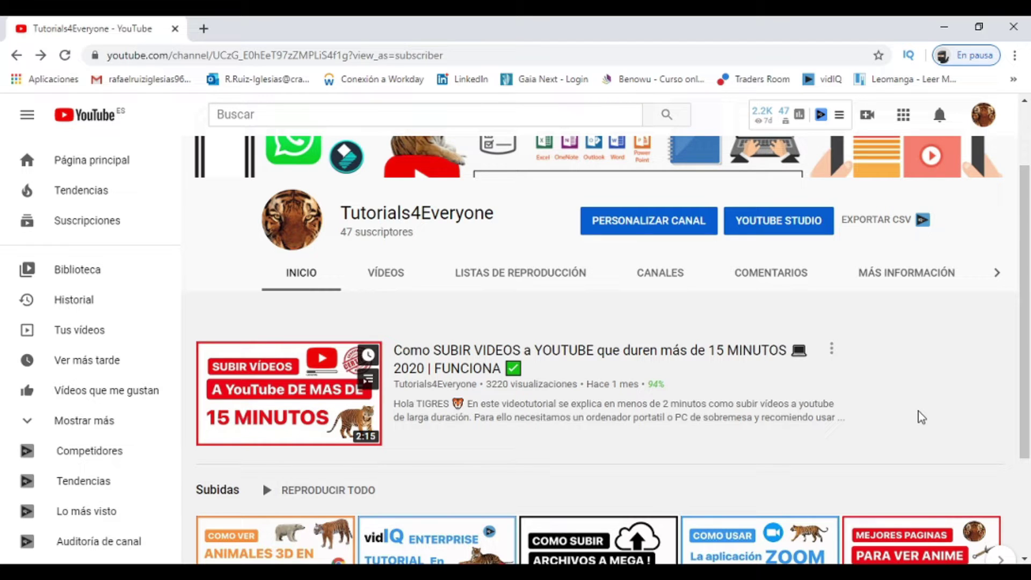
- Minimize the browser and search the computer for "vlc" to check that VLC media player is installed
click(799, 114)
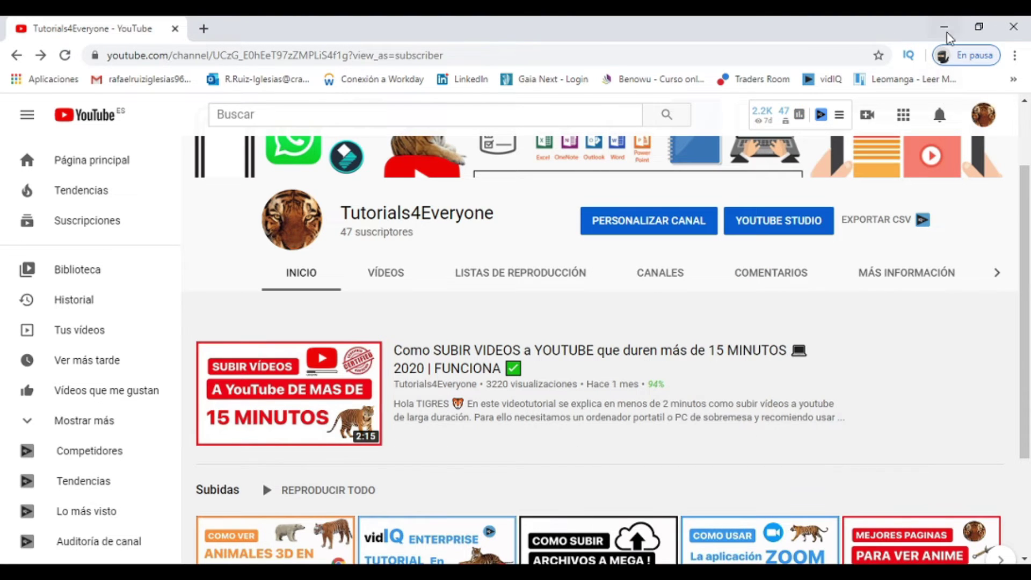
click(944, 27)
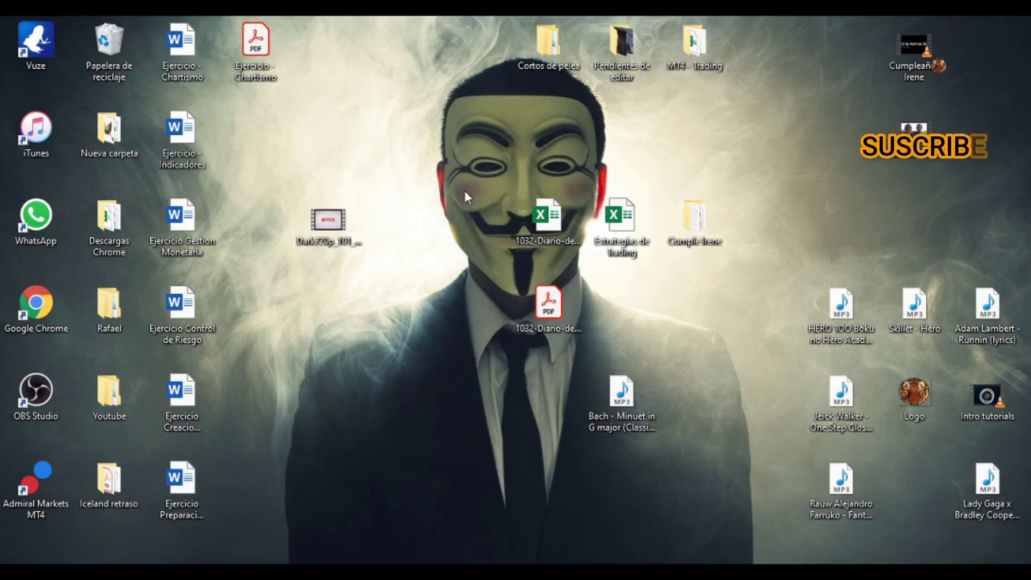
key(super)
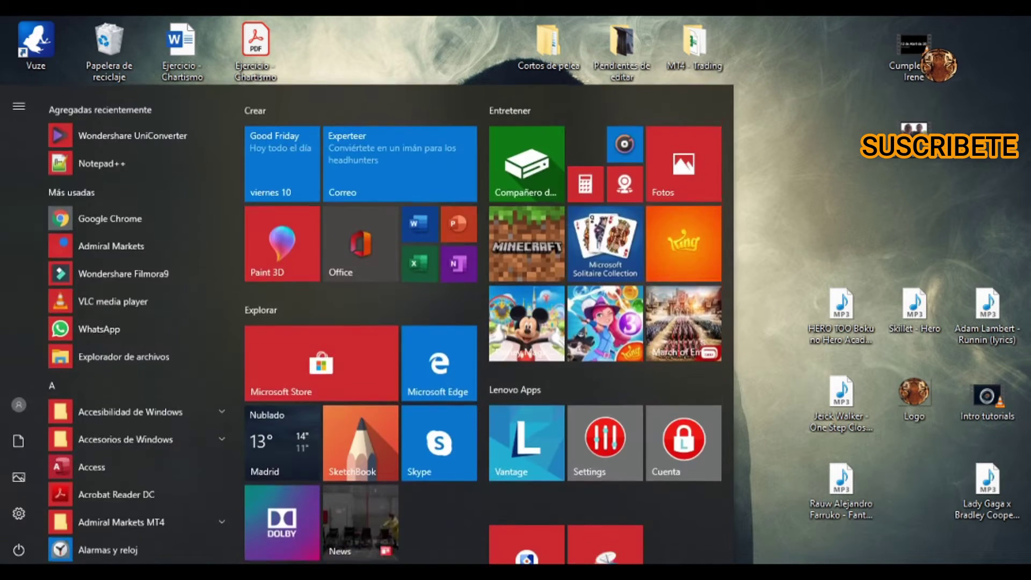
text(vlc)
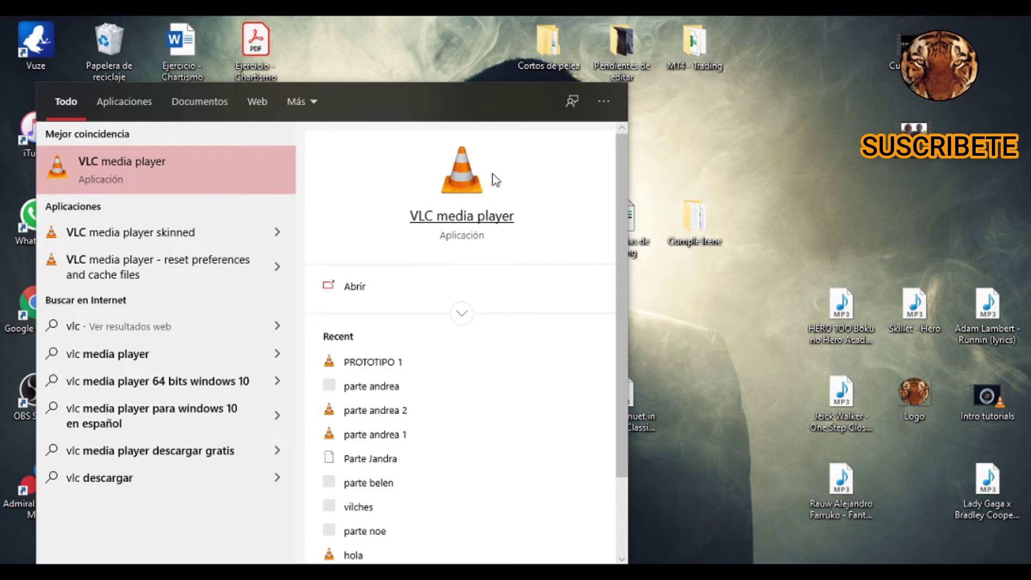
click(407, 74)
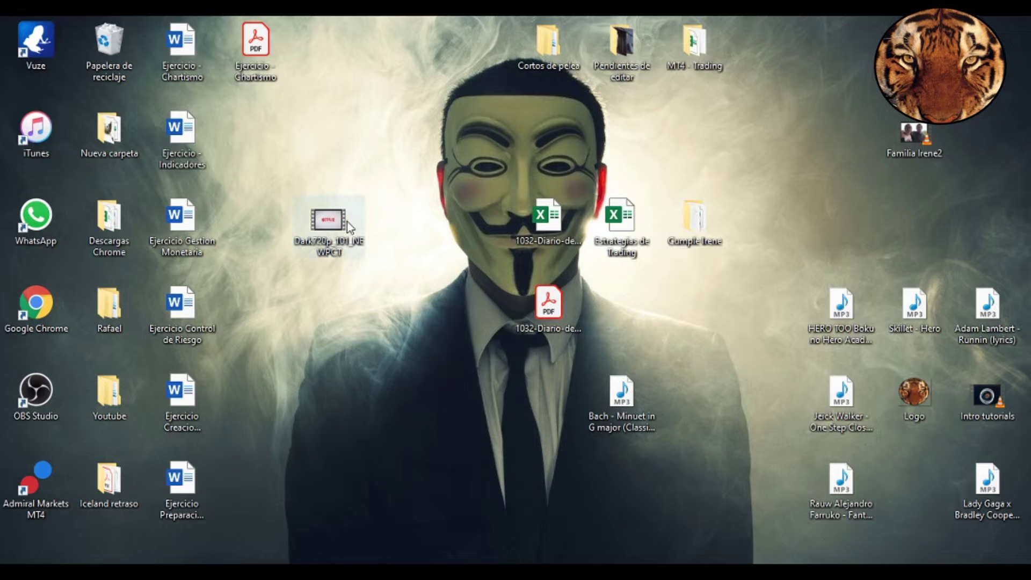
- Check the size and file type of the desktop video Dark720p_101_NEWPCT in its properties
mouse_move(340, 240)
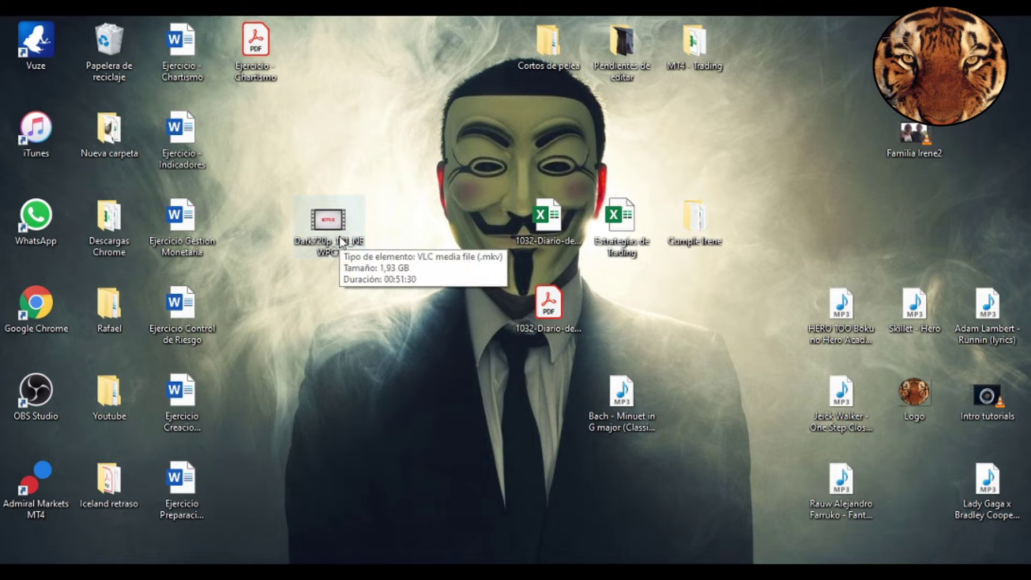
right_click(341, 248)
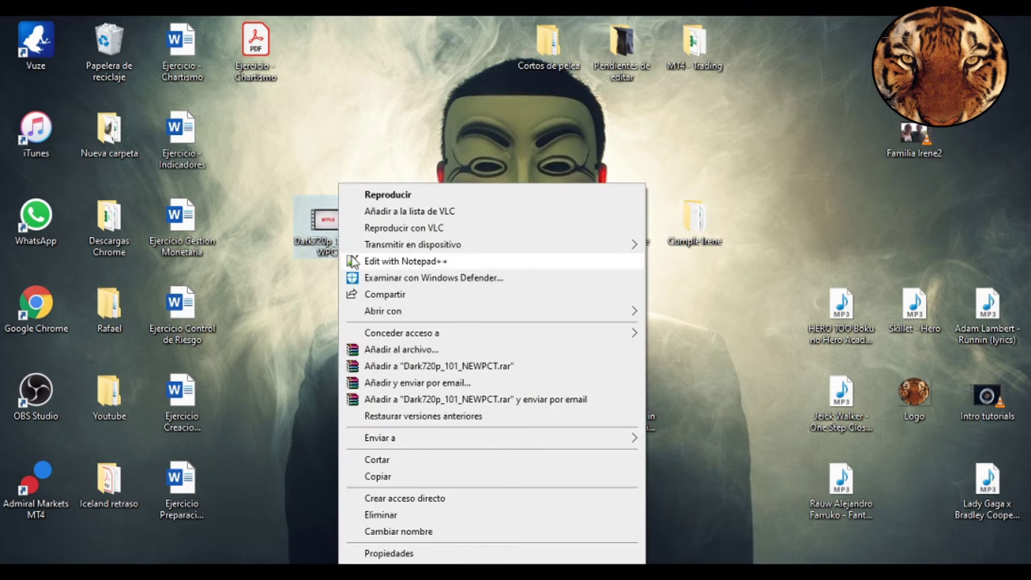
click(450, 553)
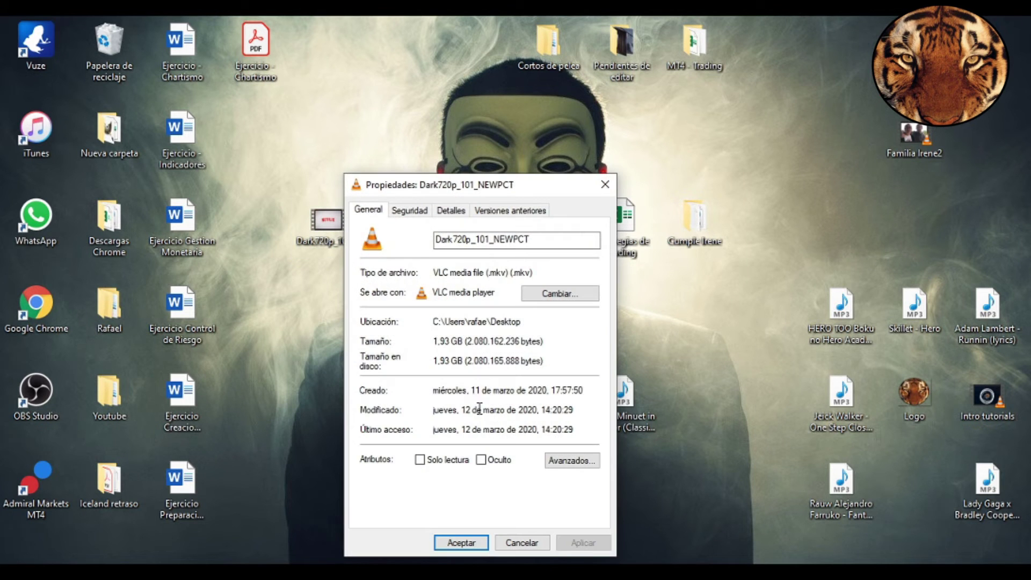
drag(489, 188, 450, 94)
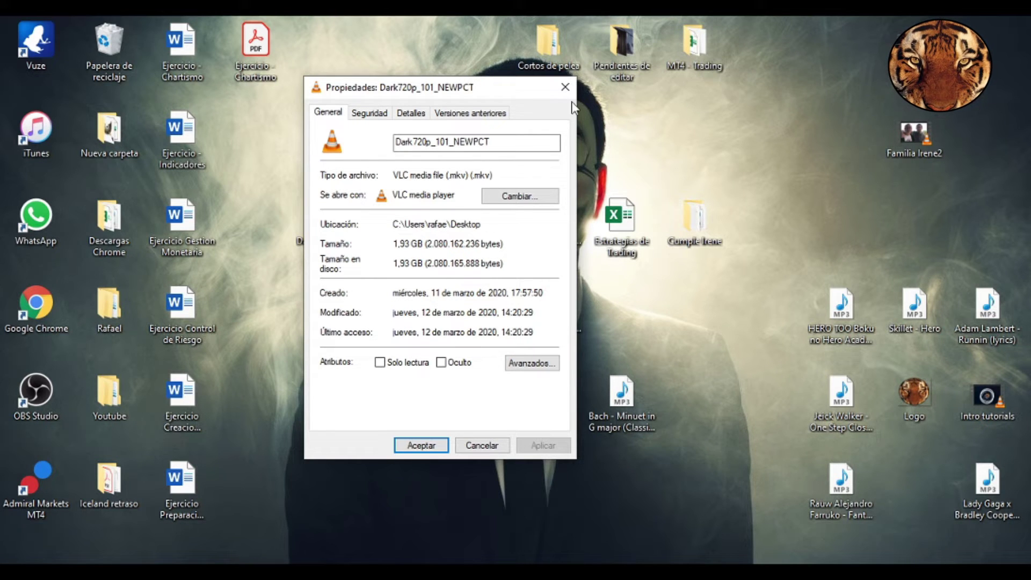
click(565, 87)
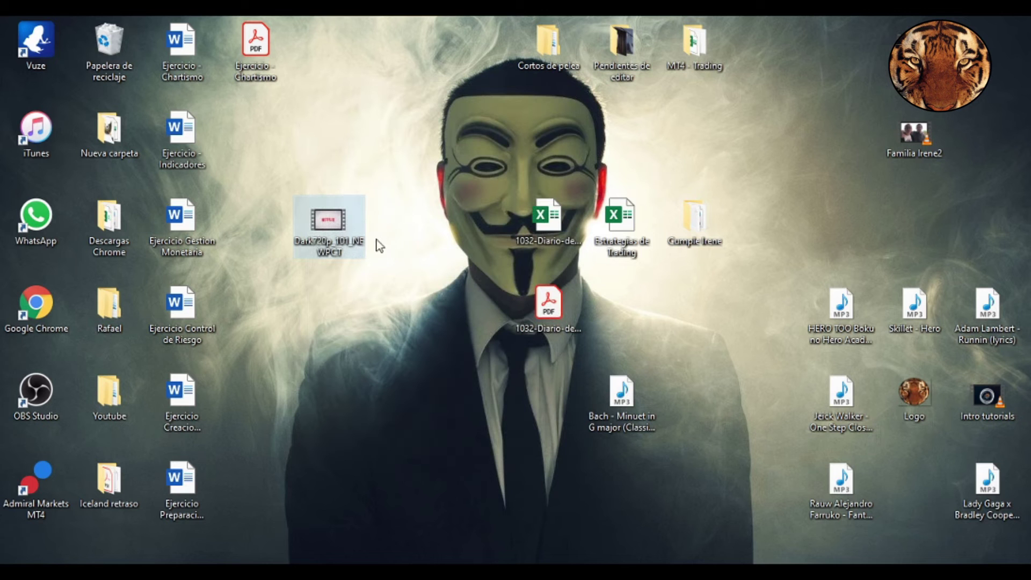
- Open the desktop video Dark720p_101_NEWPCT in VLC media player, dismissing the update offer, and pause playback
double_click(325, 225)
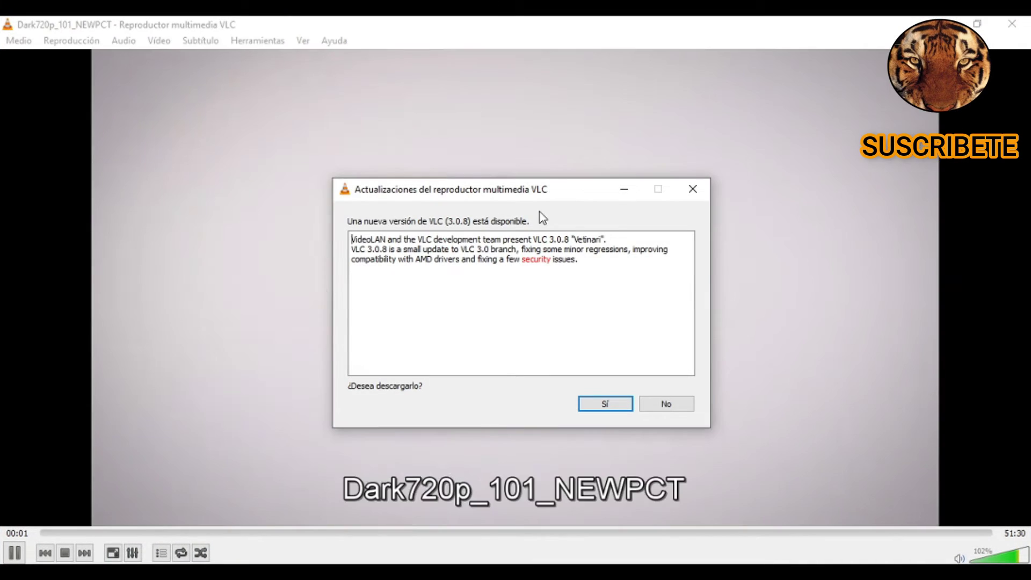
click(691, 188)
key(space)
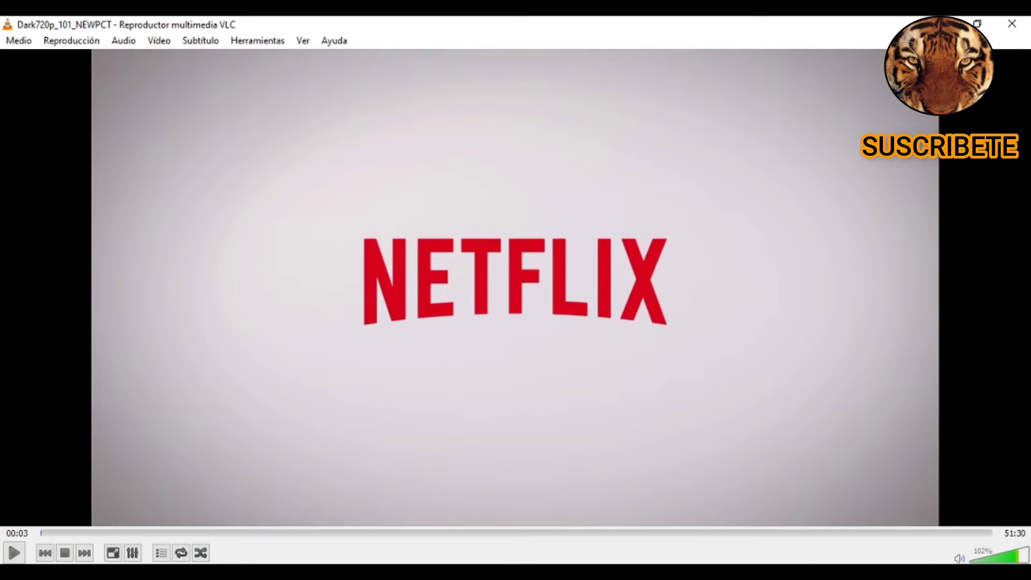
- Start a media conversion and add Dark720p_101_NEWPCT from the Desktop as the source file
click(21, 42)
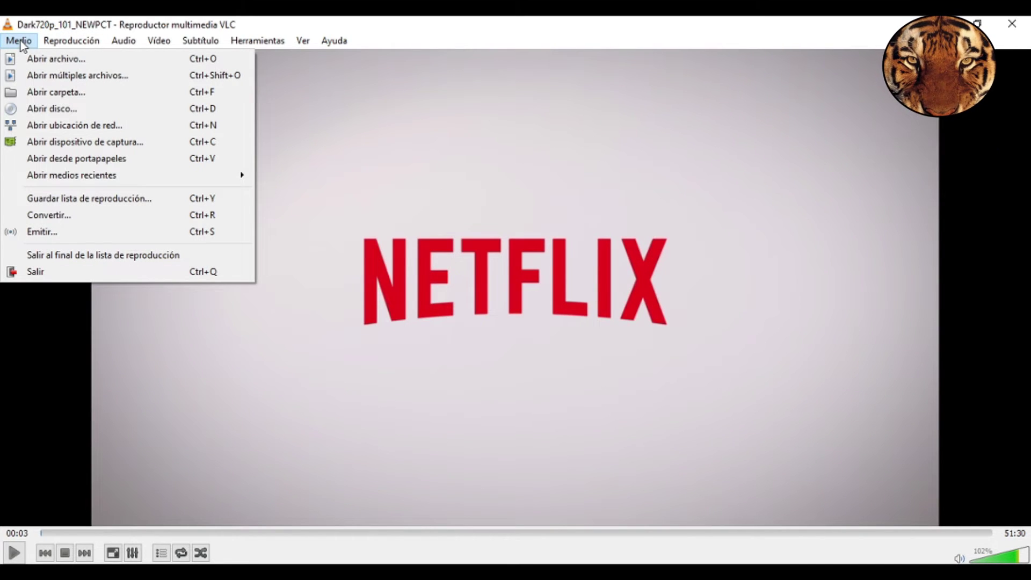
click(69, 216)
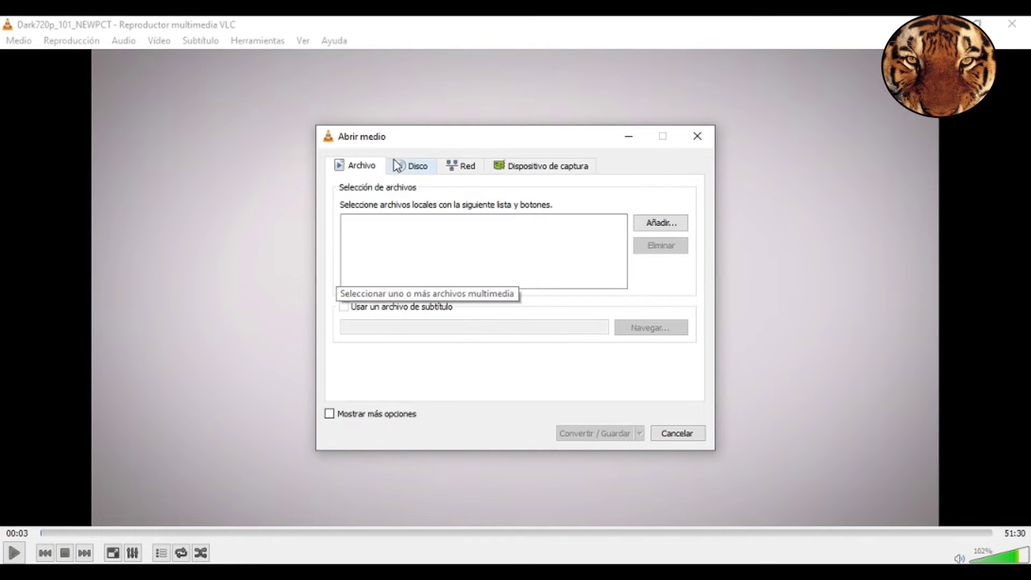
click(667, 230)
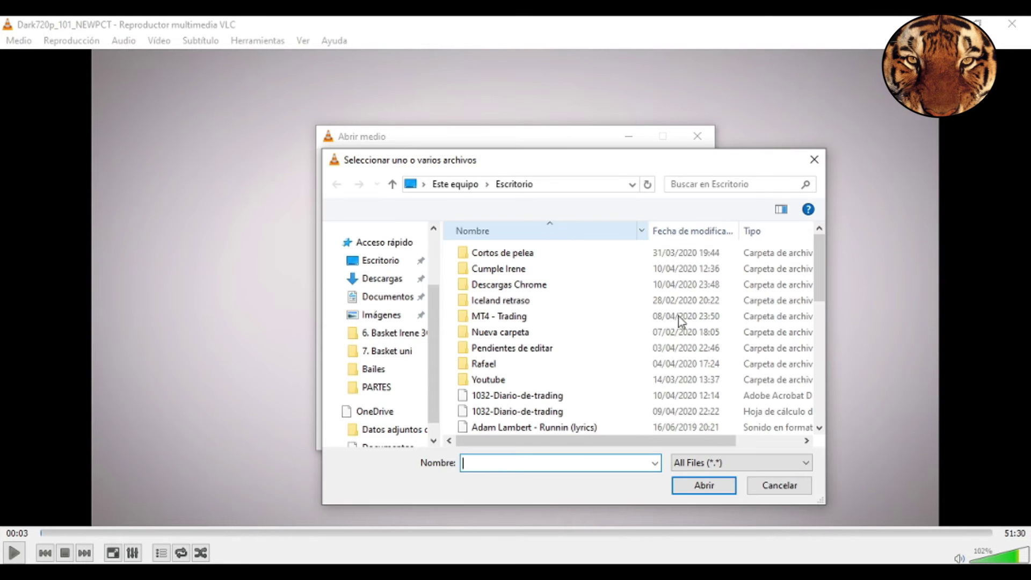
drag(819, 269, 825, 305)
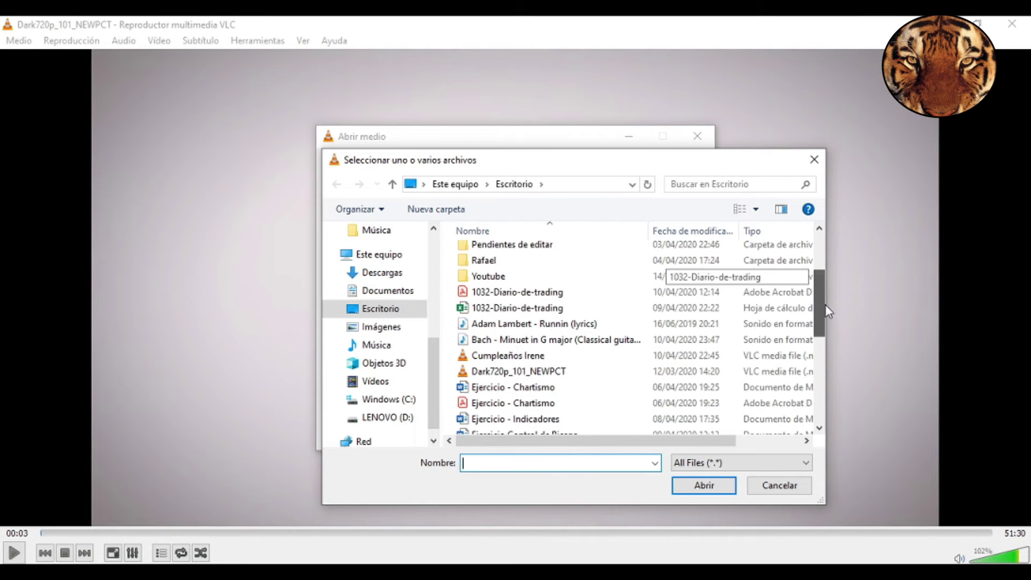
click(512, 371)
click(703, 485)
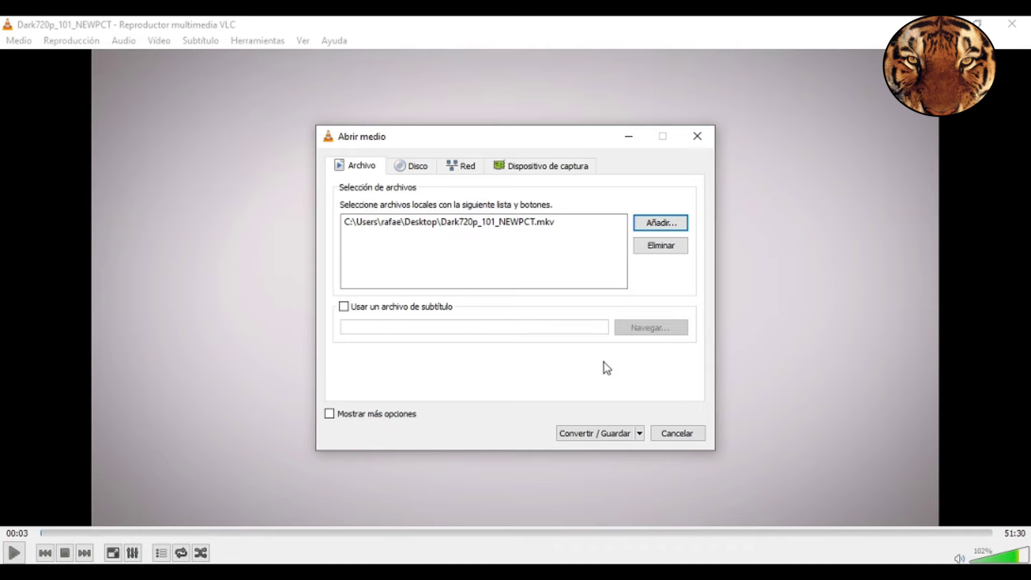
- Continue to the conversion settings, review the video and audio codec options of the Video - H.264 + MP3 (MP4) profile and save it
click(581, 434)
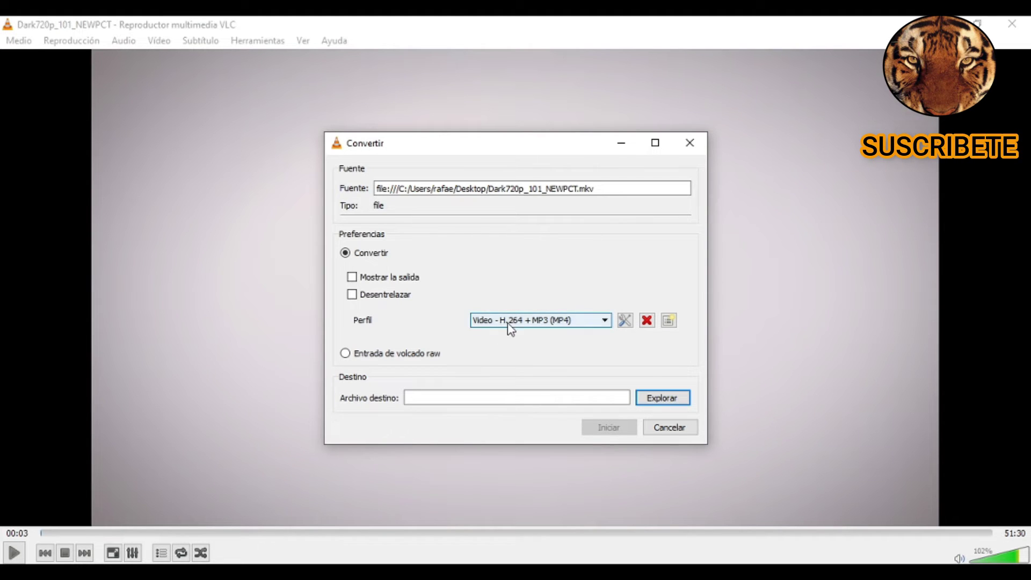
click(622, 321)
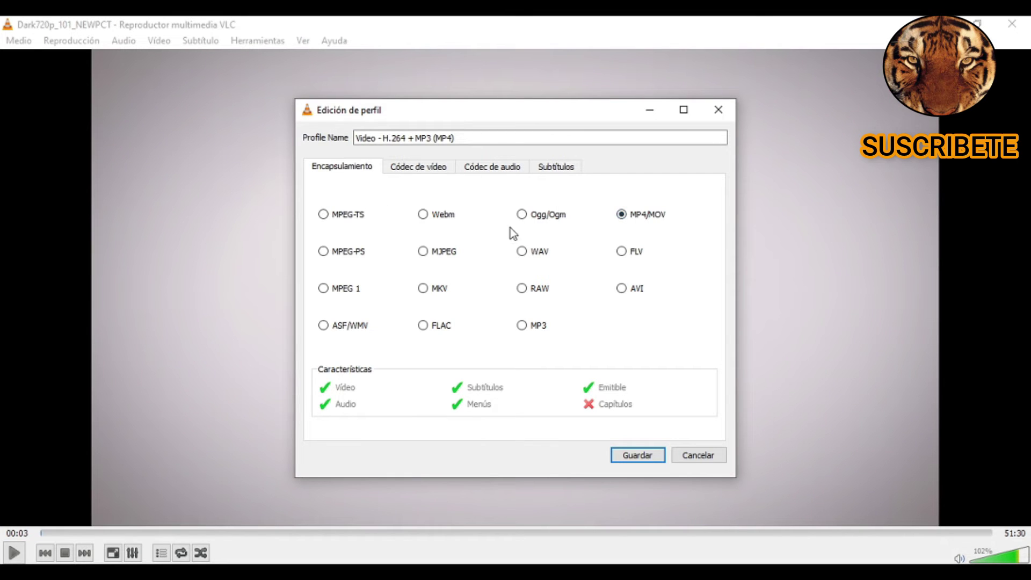
click(423, 171)
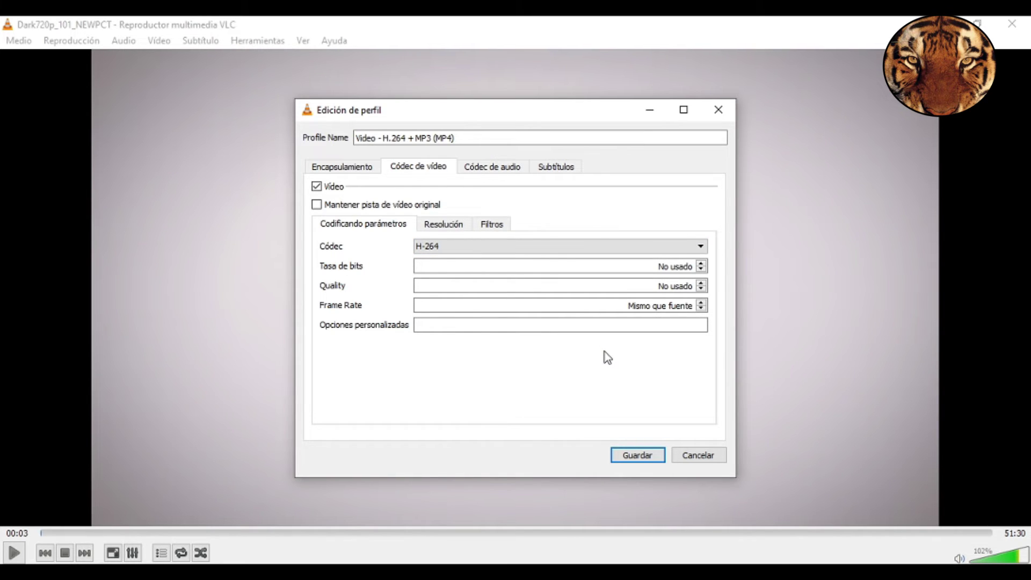
click(443, 224)
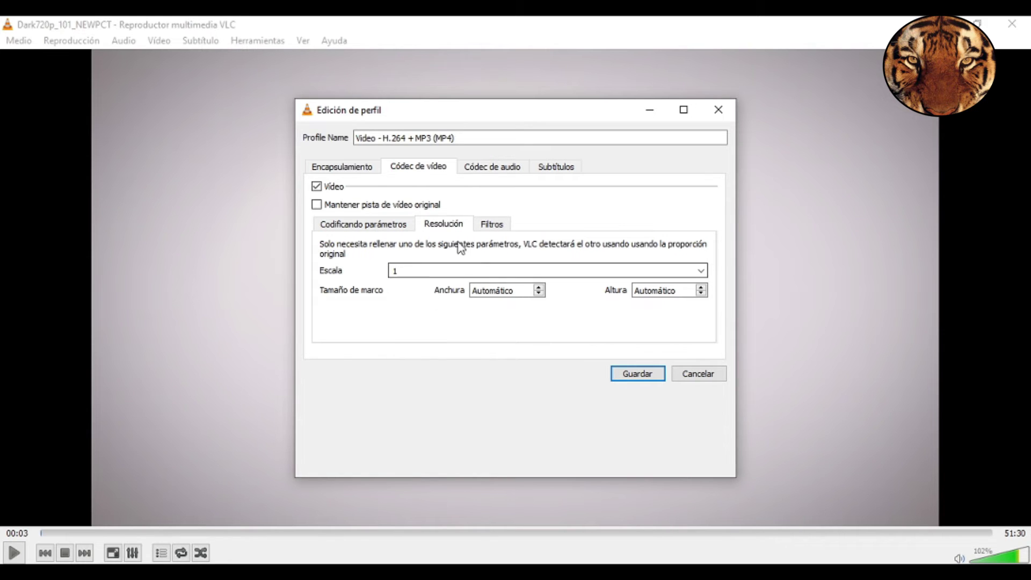
click(490, 225)
click(434, 224)
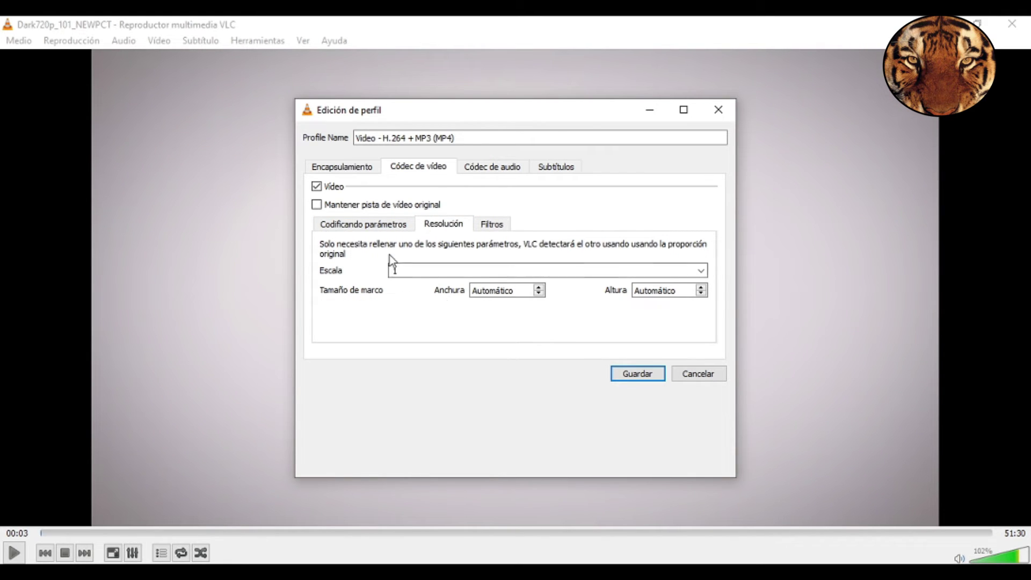
click(512, 170)
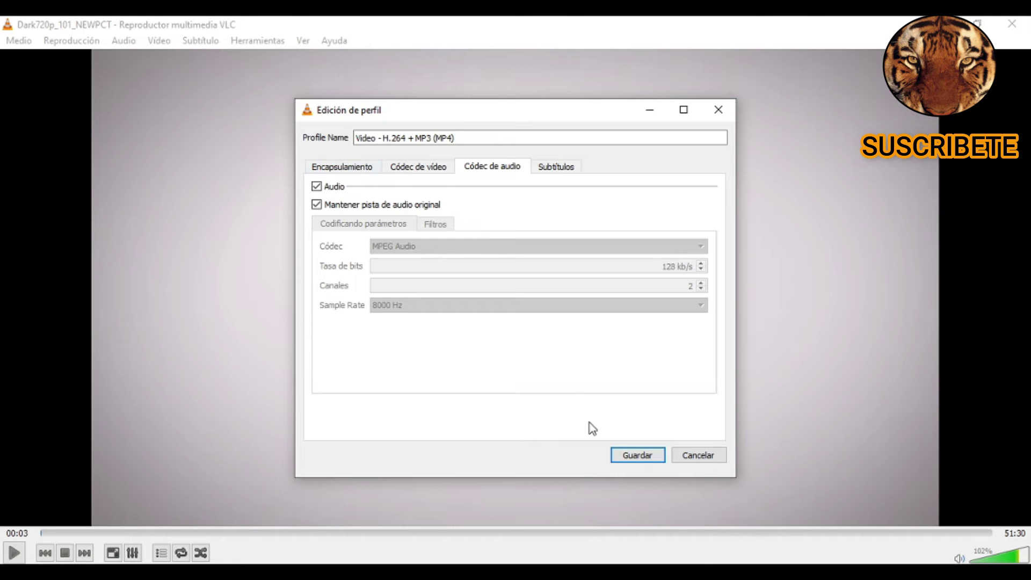
click(636, 455)
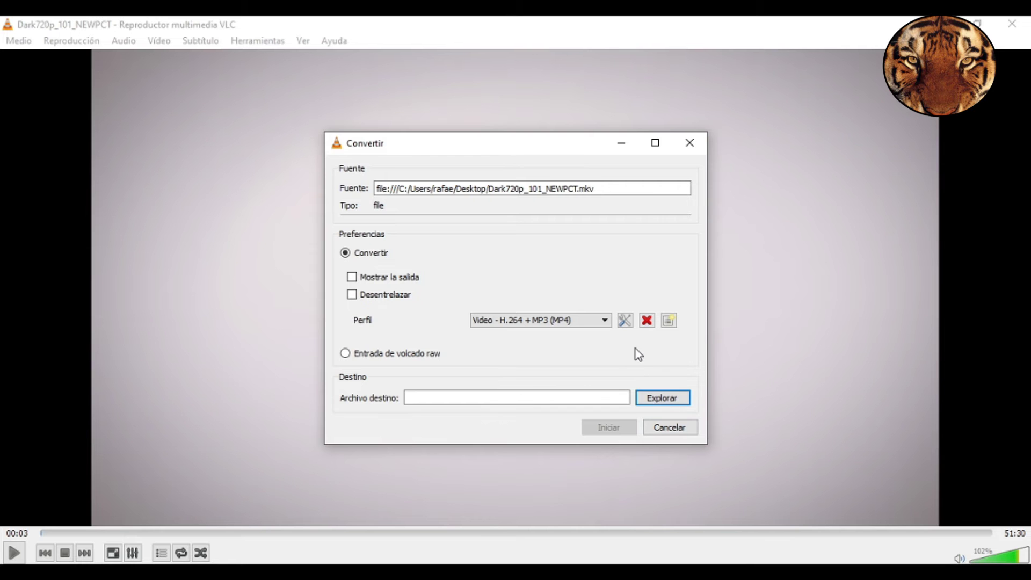
- Convert the video to a Desktop file named "dark comprimido" and close the player once the conversion has finished
click(660, 402)
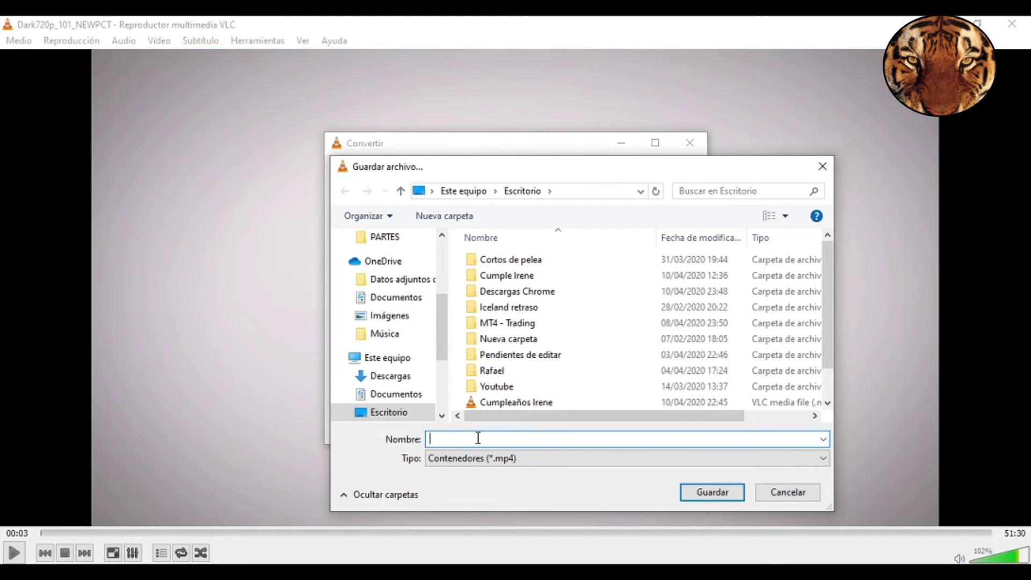
text(dark comprimido)
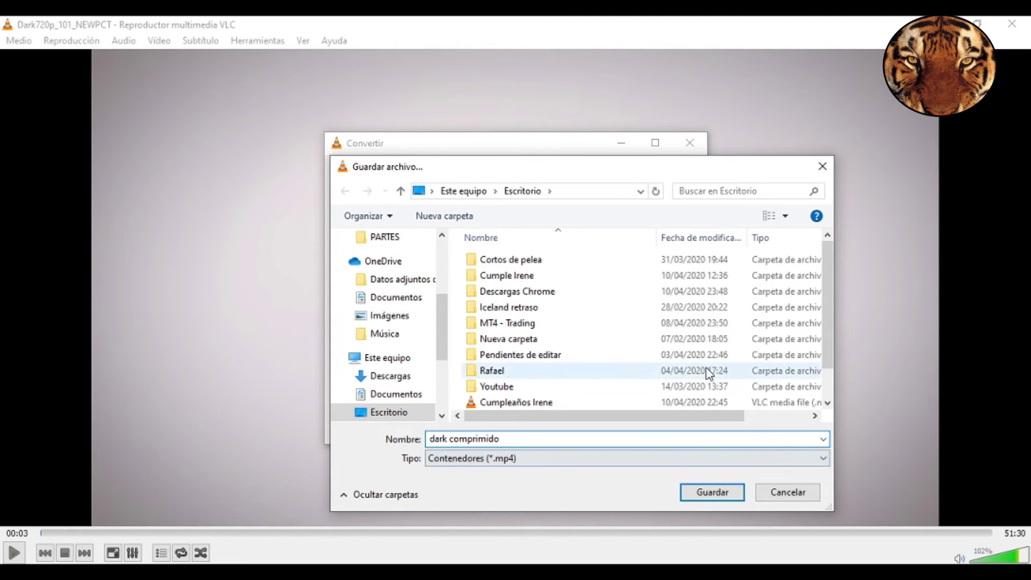
click(713, 490)
click(615, 429)
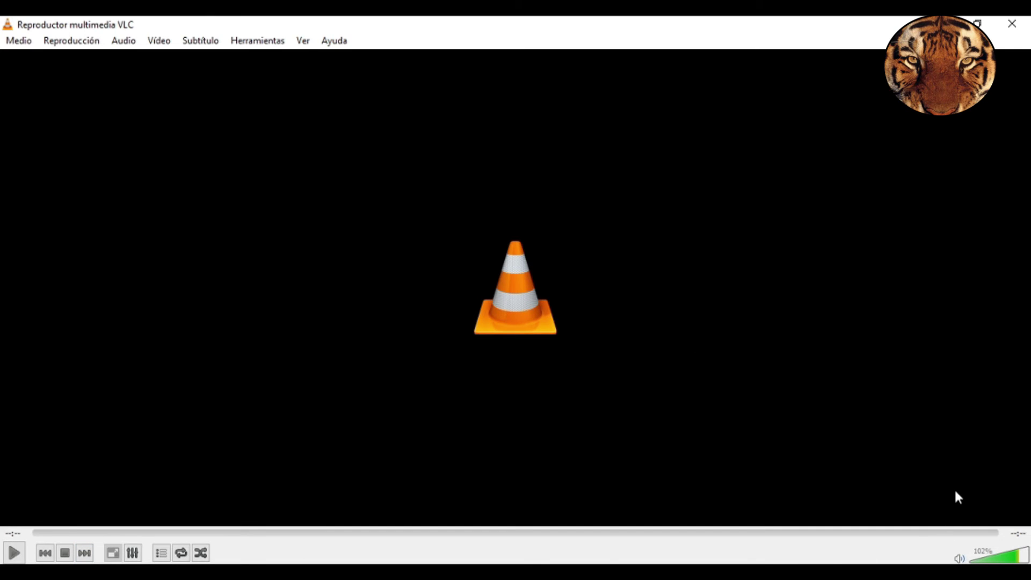
click(1012, 23)
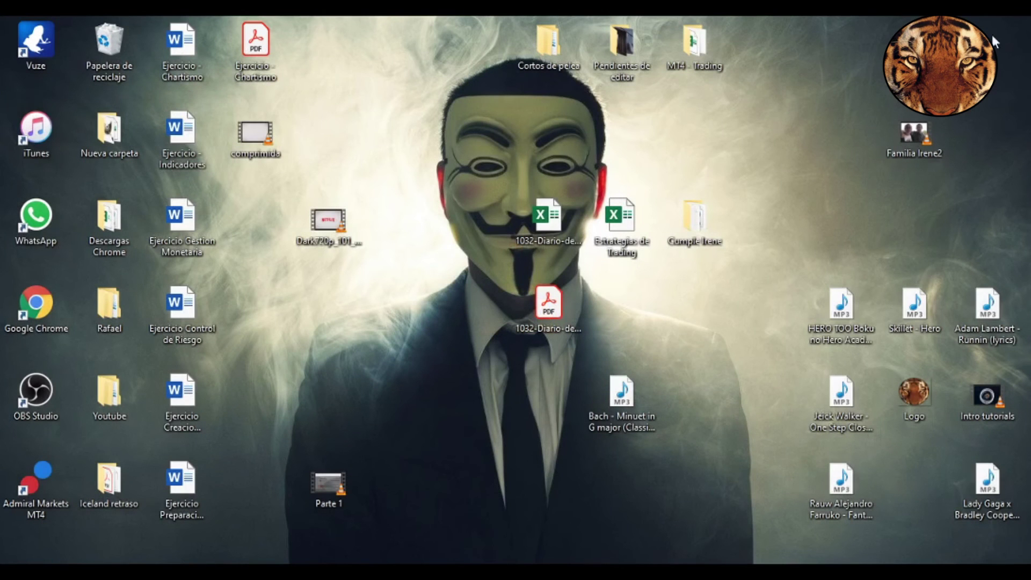
- Compare the file sizes of the desktop videos comprimida and Dark720p_101_NEWPCT in their properties
right_click(258, 152)
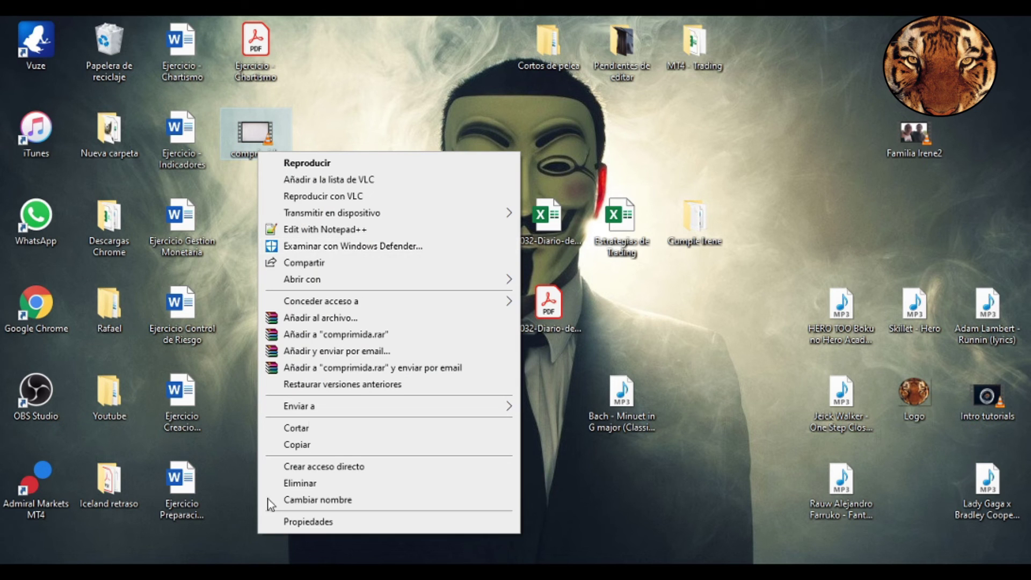
click(296, 524)
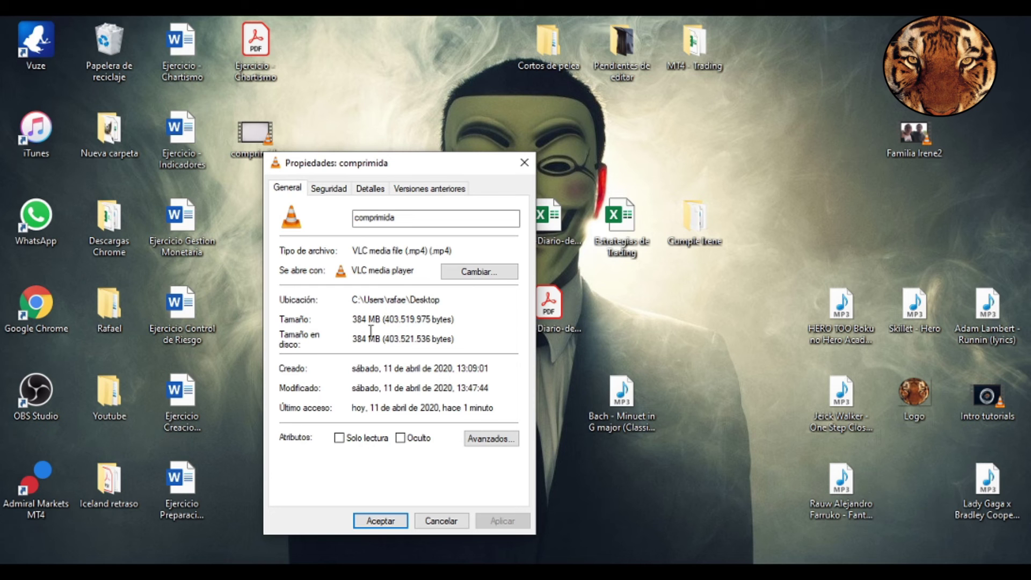
click(525, 162)
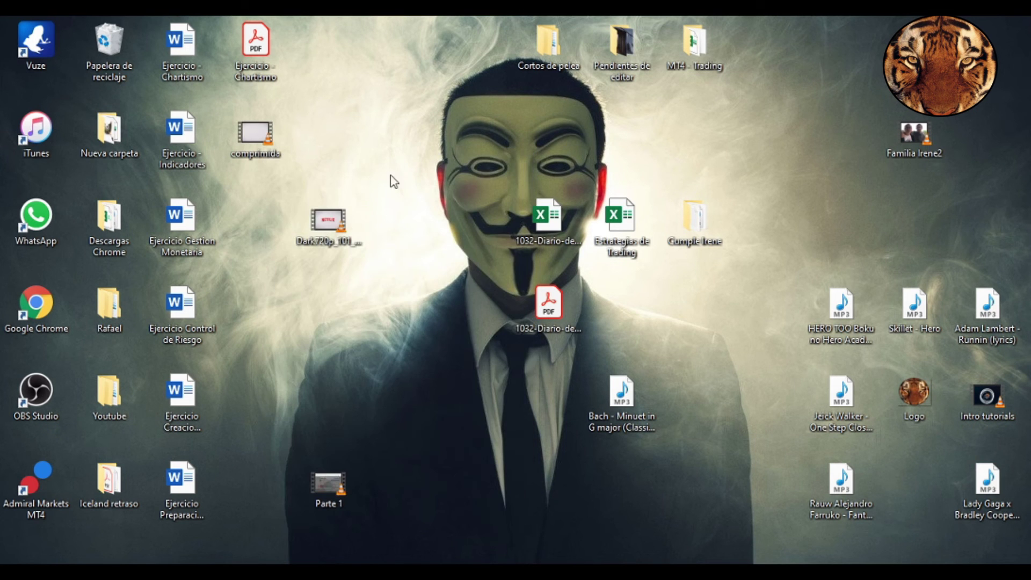
right_click(340, 224)
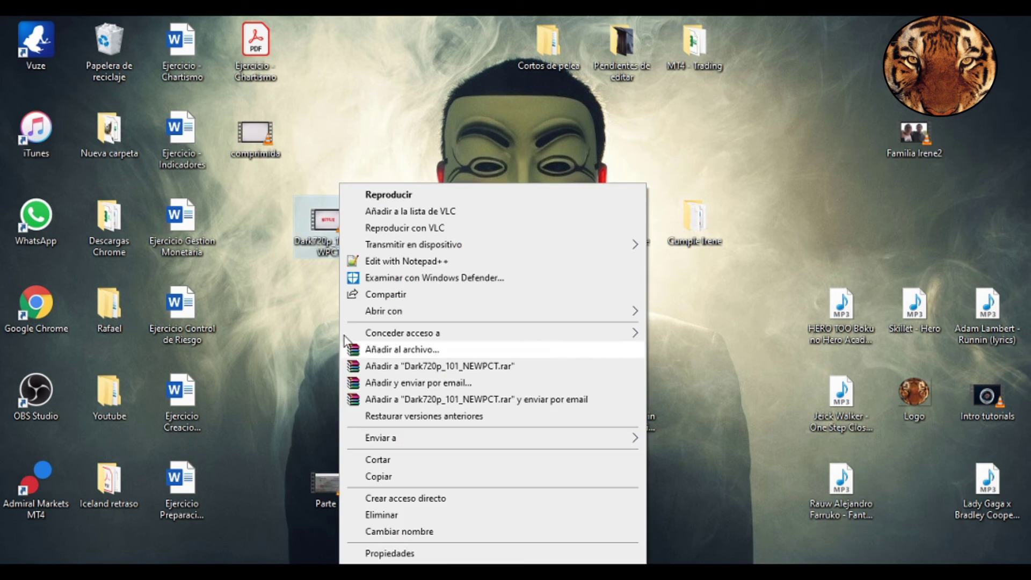
click(381, 554)
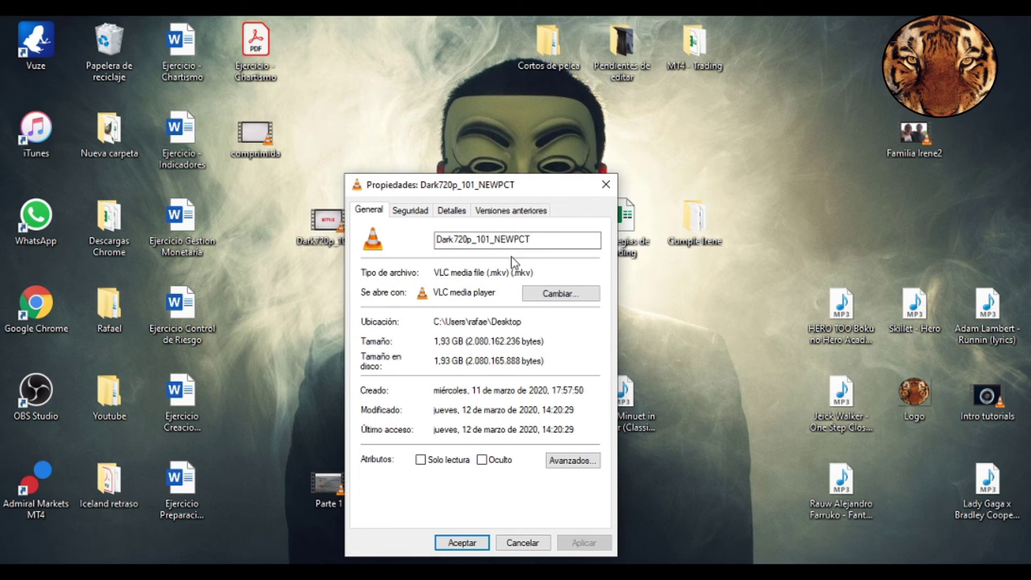
click(606, 184)
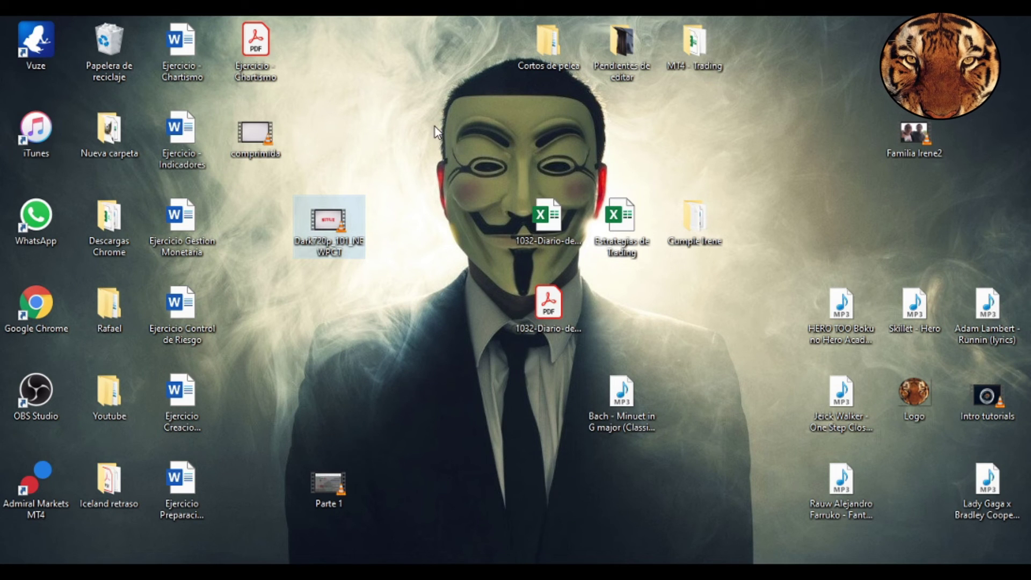
- Play the compressed video comprimida and skip ahead to about 03:09 to check its picture quality
click(259, 141)
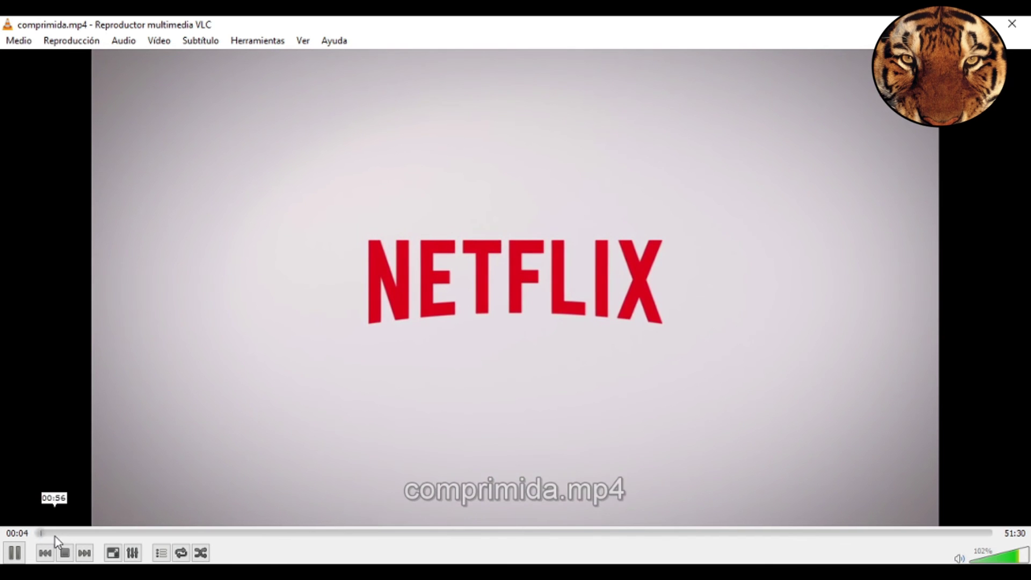
drag(55, 533, 97, 534)
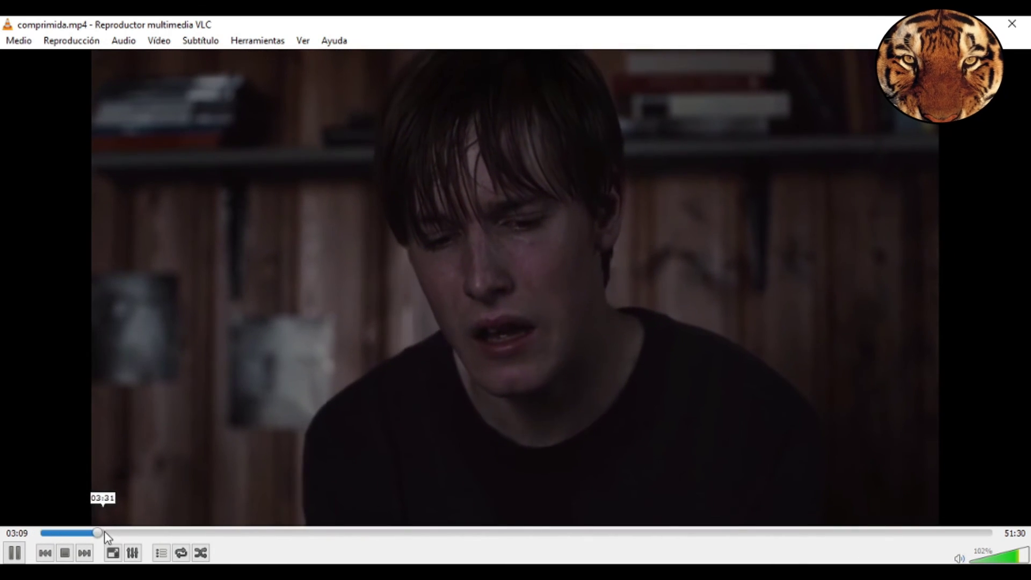